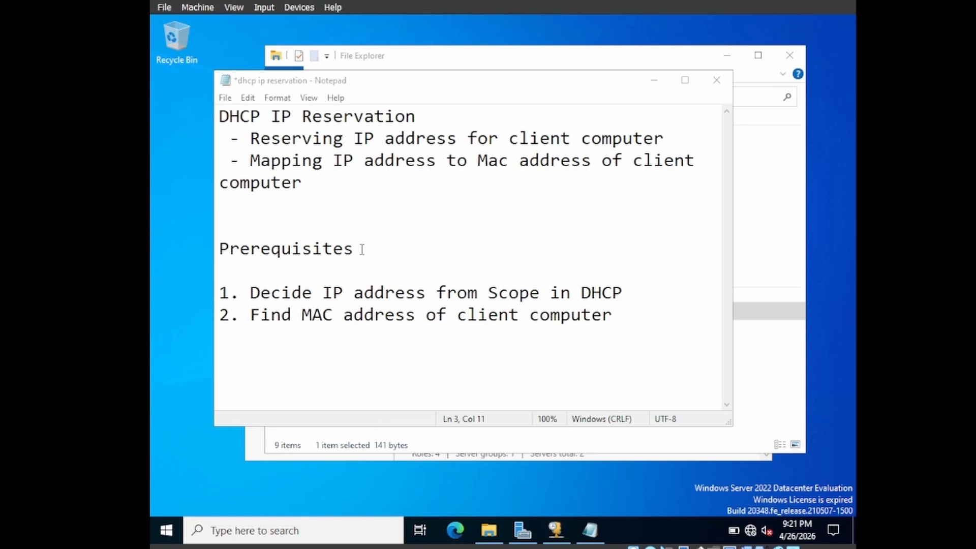
pyautogui.click(250, 294)
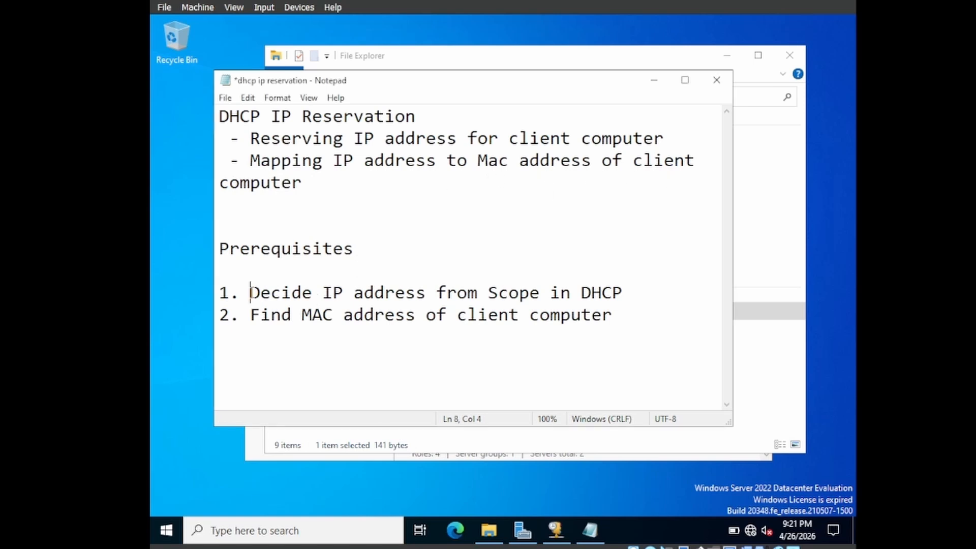
pyautogui.moveTo(251, 294); pyautogui.dragTo(631, 291)
pyautogui.click(633, 293)
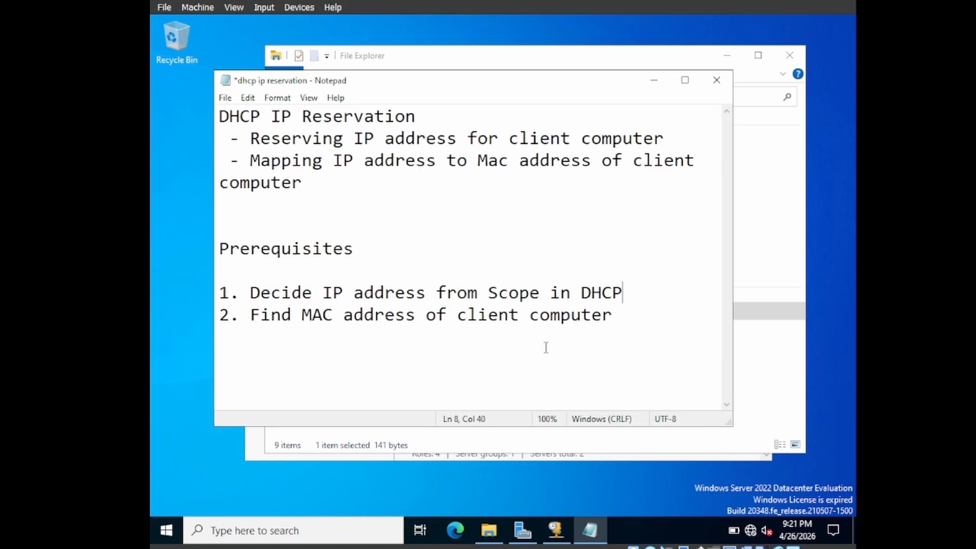
# Open the DHCP console and display the address pool of the IPv4 scope Test Scope A.
pyautogui.click(160, 524)
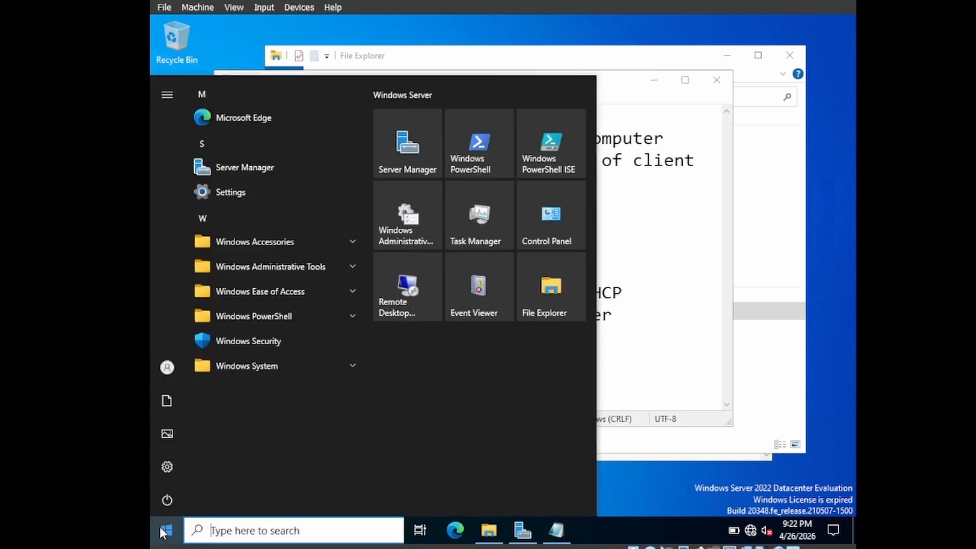
pyautogui.write('dhcp')
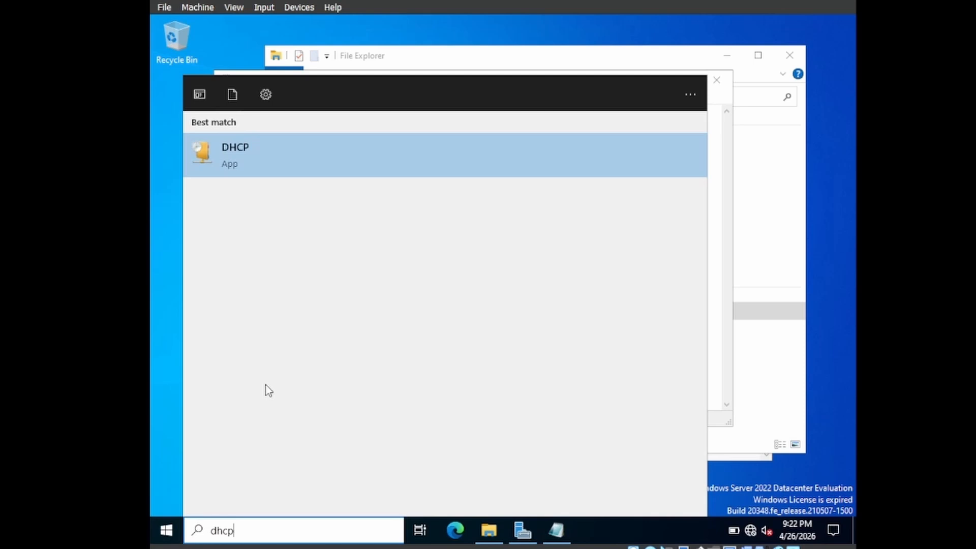
pyautogui.click(254, 162)
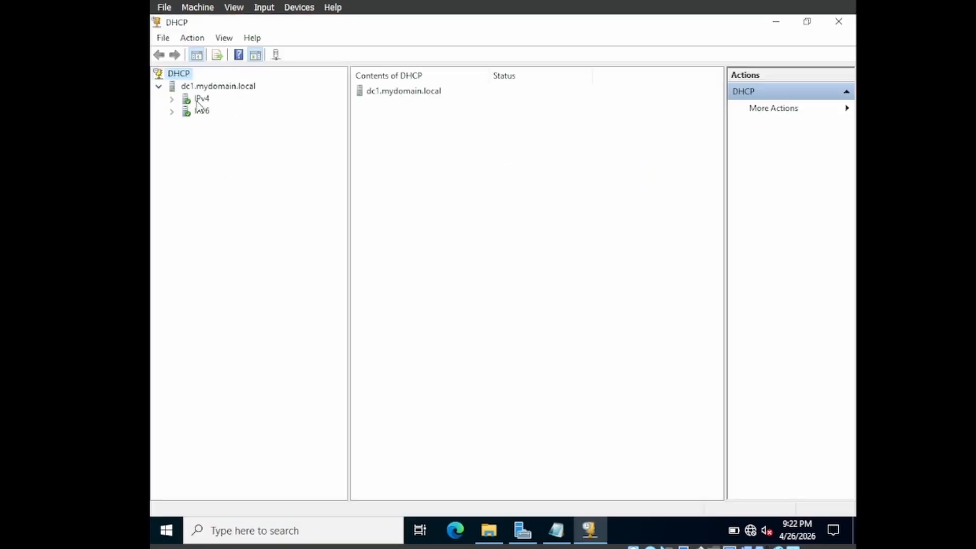
pyautogui.click(172, 99)
pyautogui.doubleClick(236, 125)
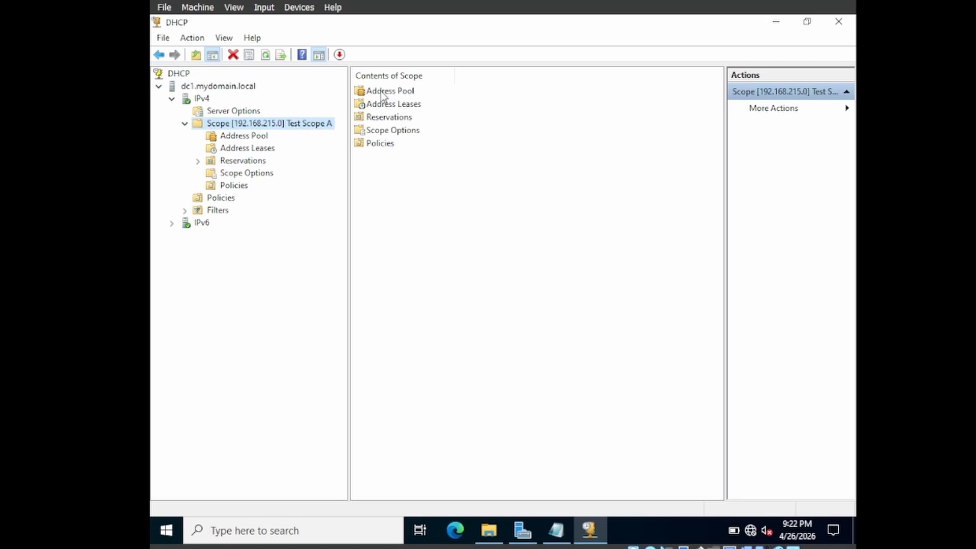
pyautogui.click(251, 140)
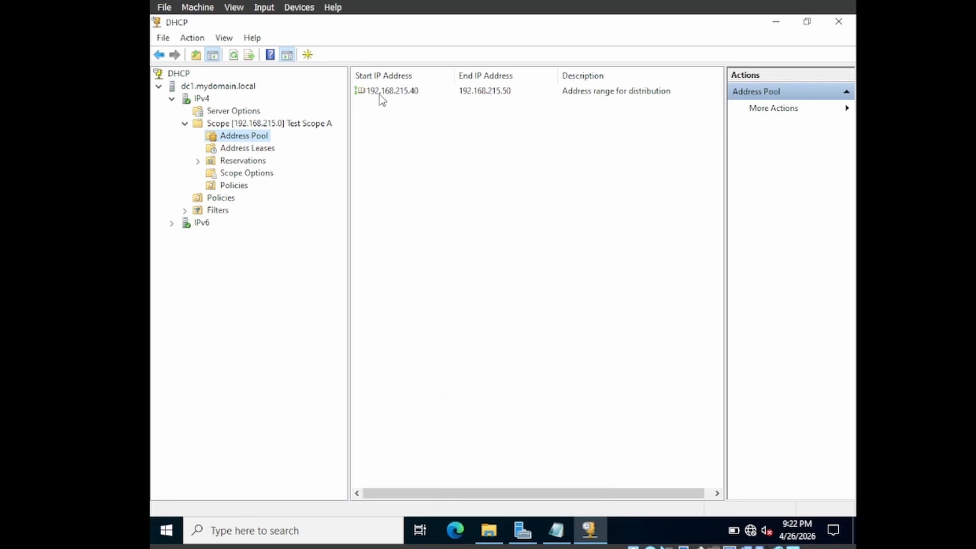
# Add the line "(192.168.215.45)" below the first prerequisite in the Notepad file.
pyautogui.click(556, 538)
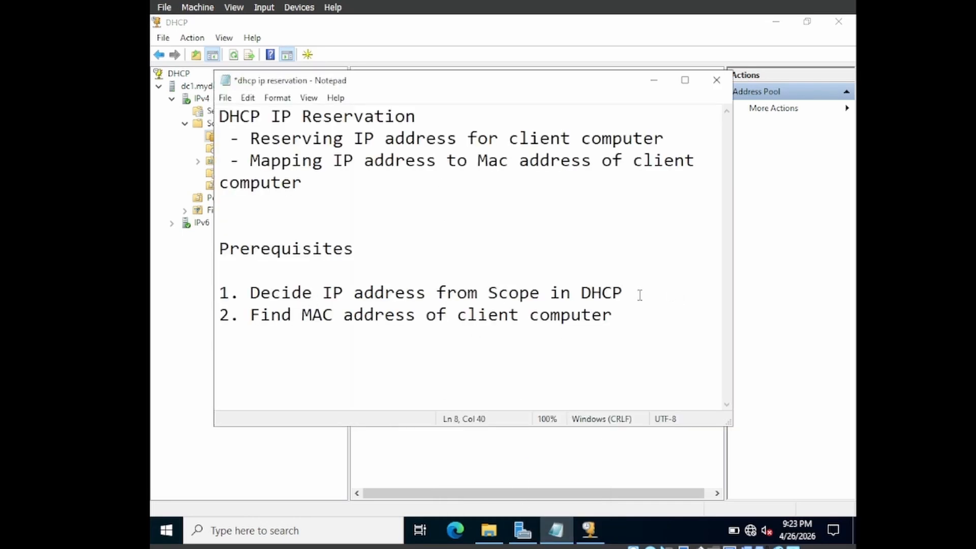
pyautogui.press('Return')
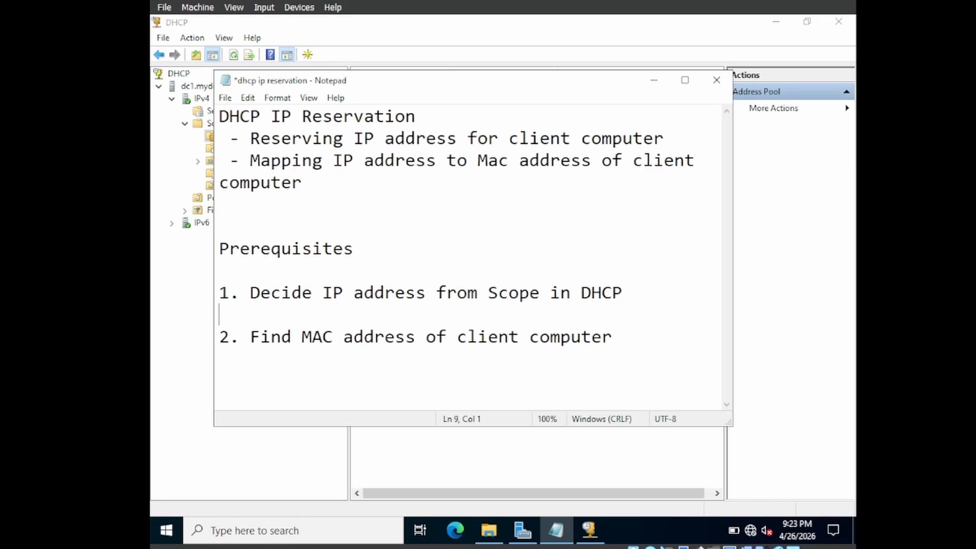
pyautogui.write('(192.168.215.45)')
pyautogui.click(632, 337)
pyautogui.click(251, 337)
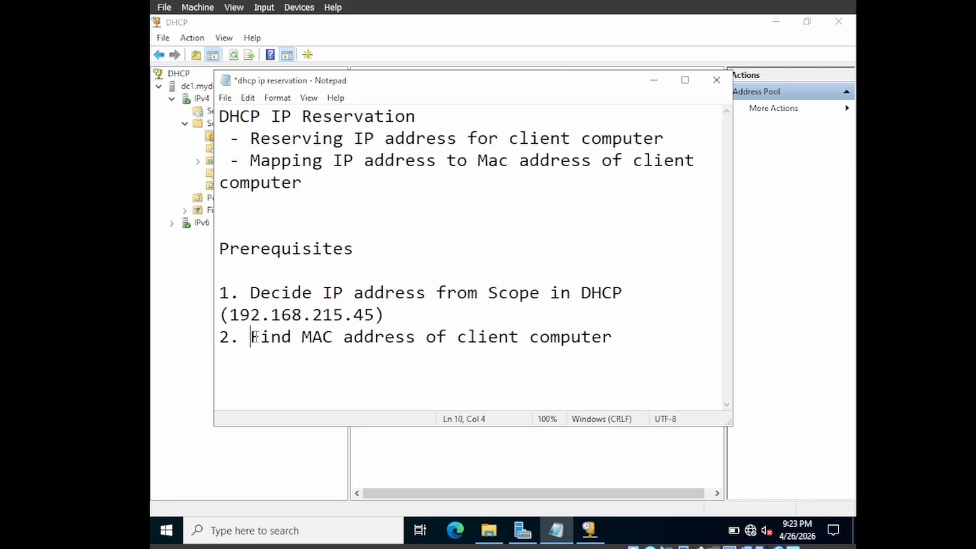
pyautogui.moveTo(252, 337); pyautogui.dragTo(630, 338)
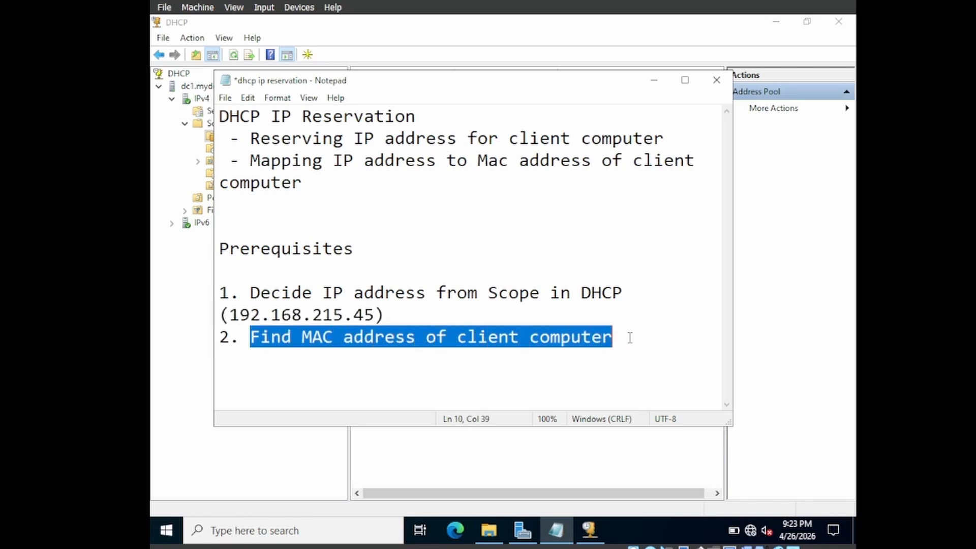
pyautogui.click(620, 362)
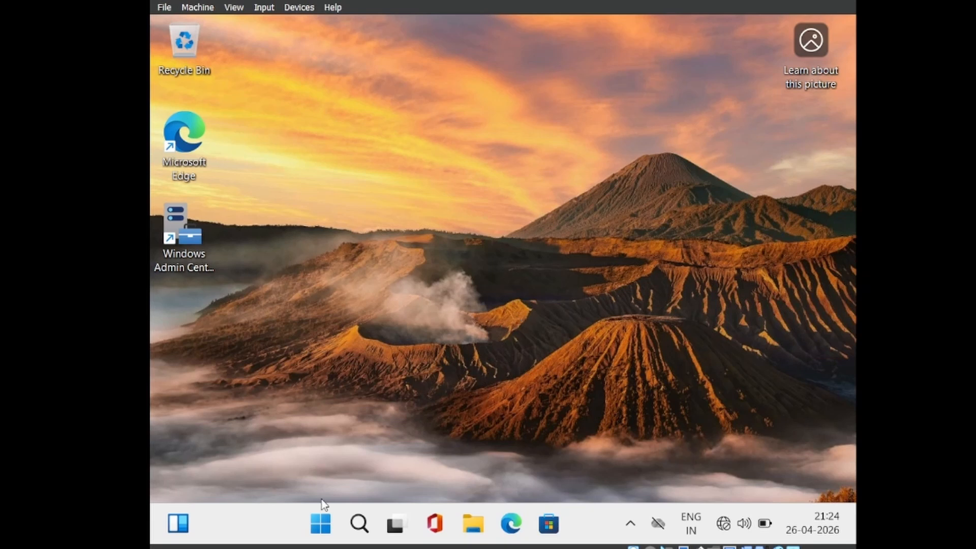
# On the Windows 11 client, open Command Prompt and run ipconfig /all.
pyautogui.click(321, 524)
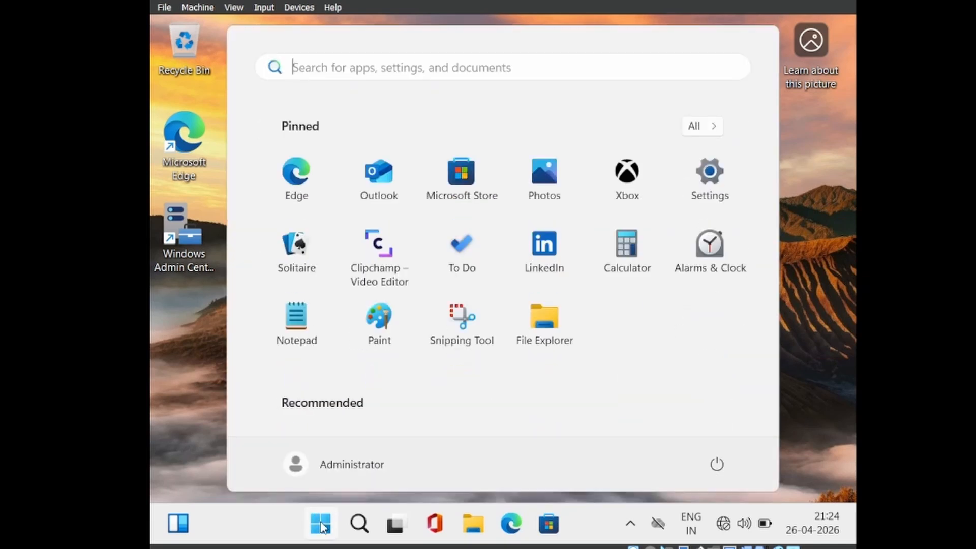
pyautogui.write('cmd')
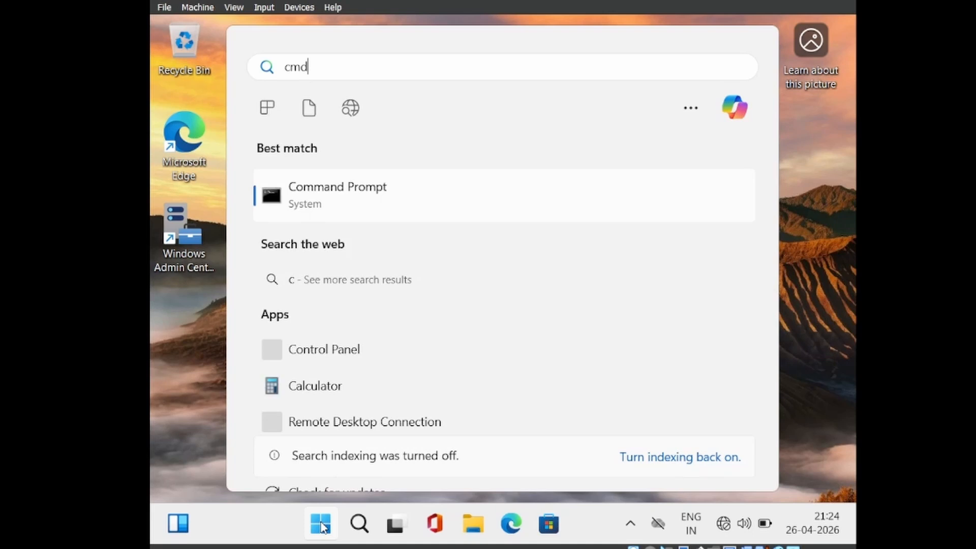
pyautogui.click(361, 196)
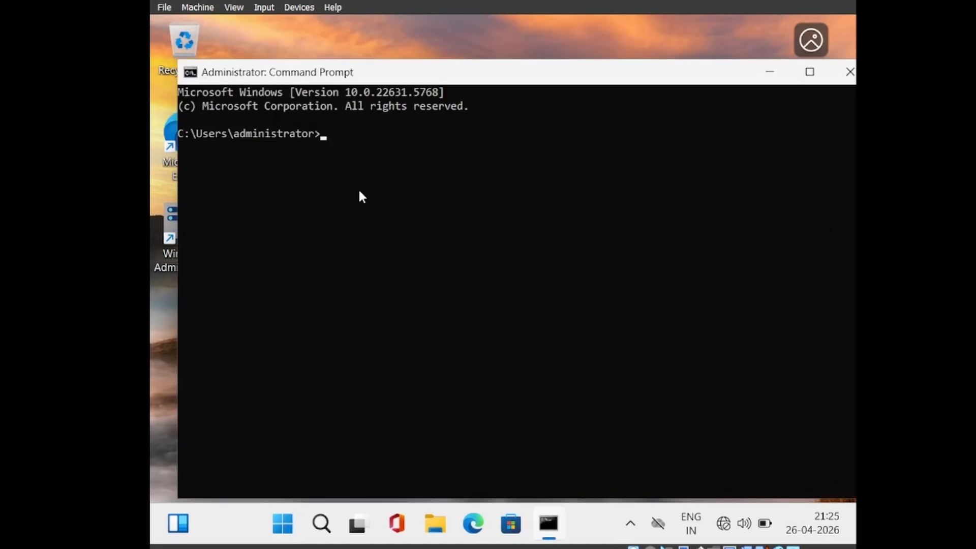
pyautogui.write('ipconfig /all')
pyautogui.press('Return')
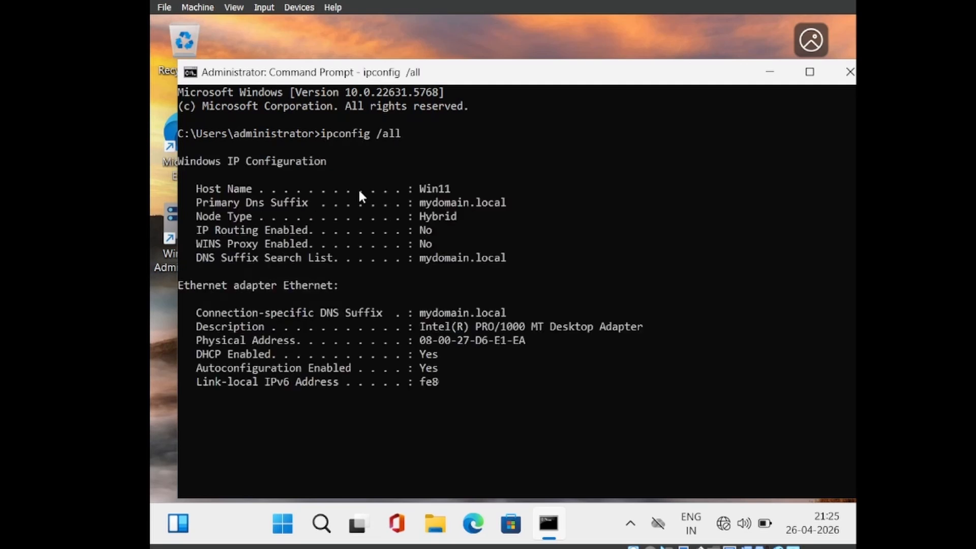
# Find the Ethernet adapter in the ipconfig output and highlight its Physical Address line.
pyautogui.scroll(2, 457, 266)
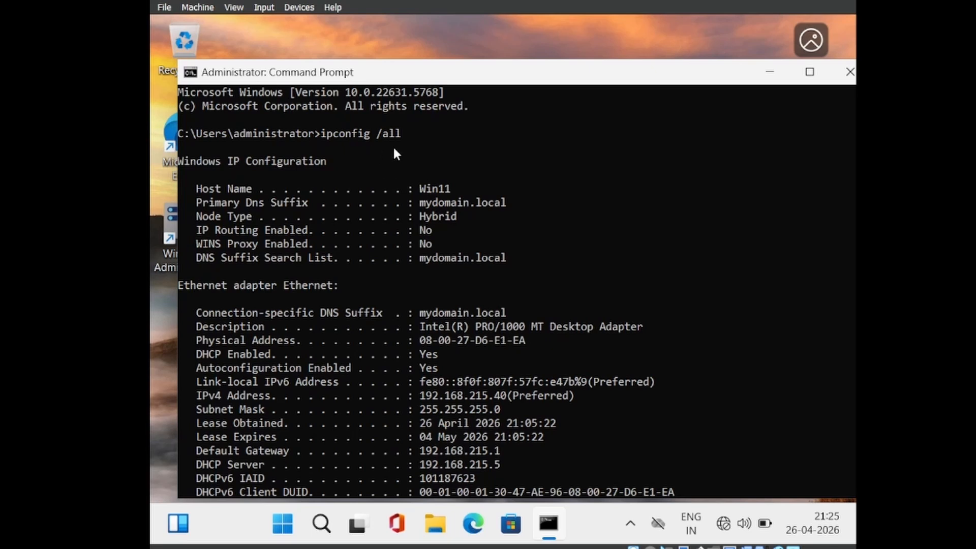
pyautogui.scroll(-1, 420, 369)
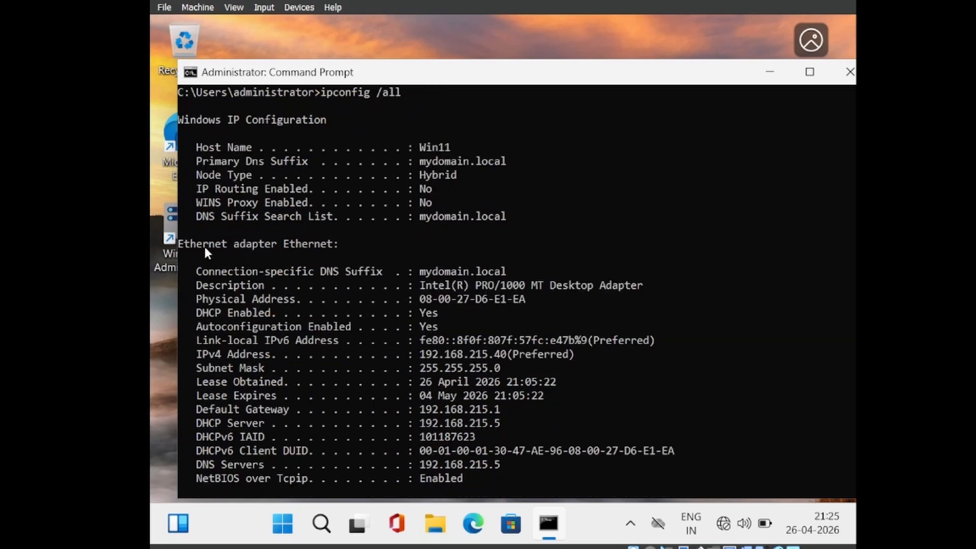
pyautogui.moveTo(205, 247); pyautogui.dragTo(328, 244)
pyautogui.click(366, 300)
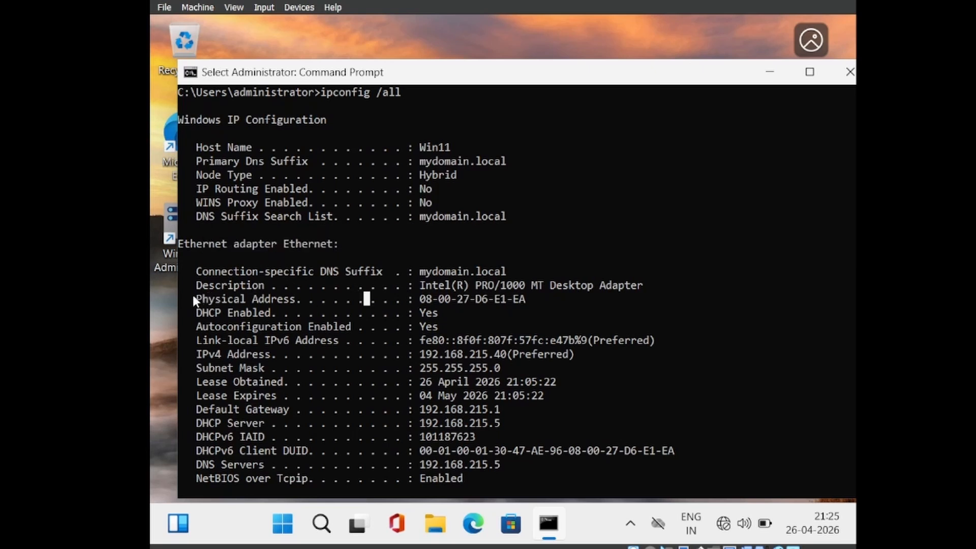
pyautogui.moveTo(197, 299); pyautogui.dragTo(546, 298)
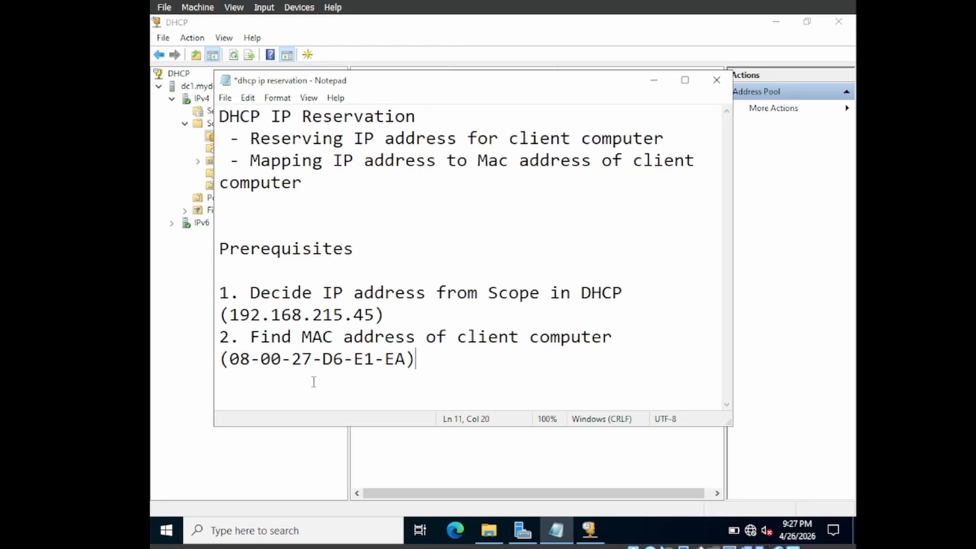
pyautogui.moveTo(416, 359); pyautogui.dragTo(218, 362)
pyautogui.moveTo(229, 315); pyautogui.dragTo(375, 316)
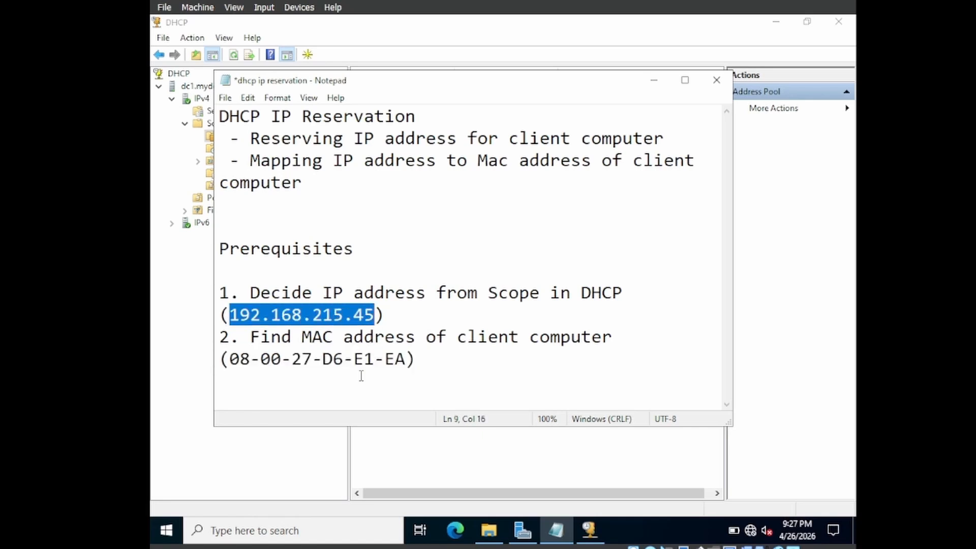
pyautogui.click(466, 377)
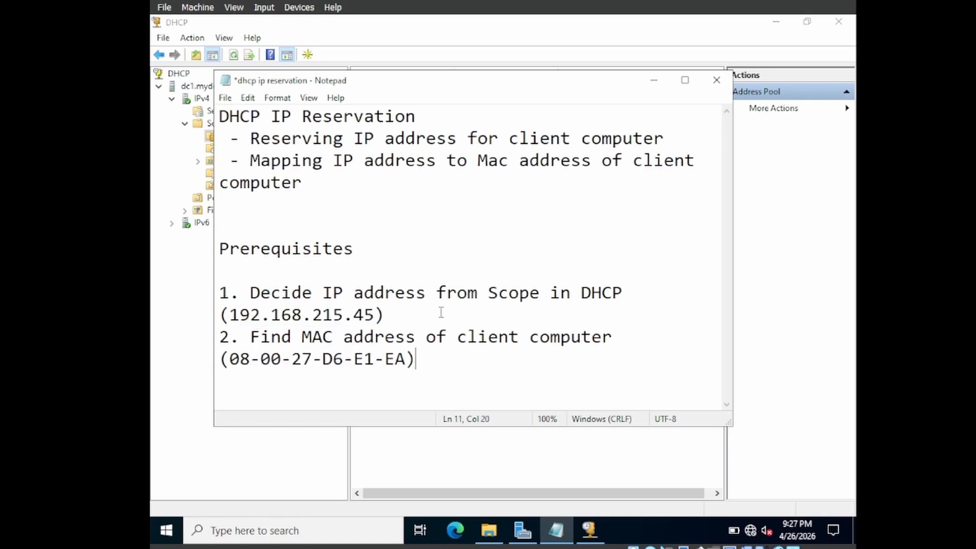
# On the server, start a new reservation in Test Scope A named Win11 with IP address 192.168.215.45.
pyautogui.click(191, 267)
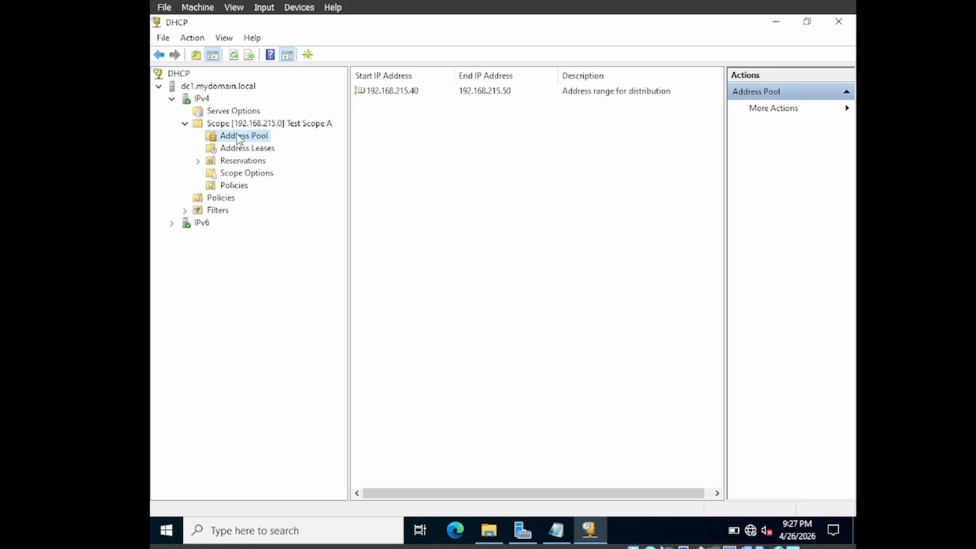
pyautogui.click(225, 162)
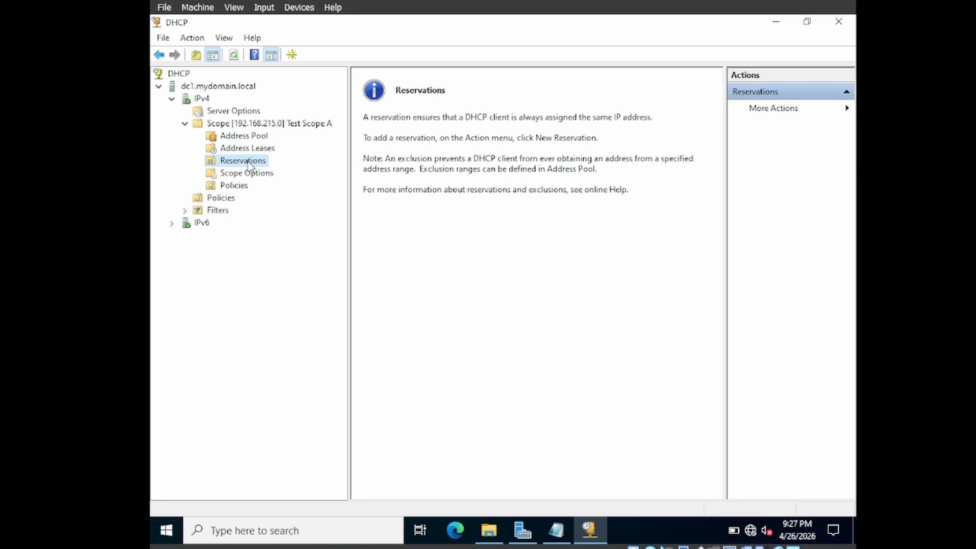
pyautogui.rightClick(248, 163)
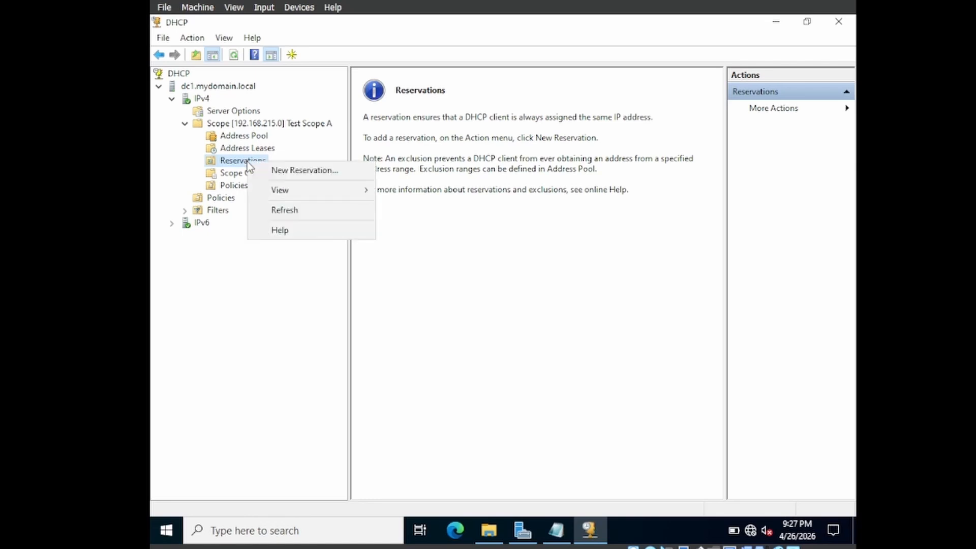
pyautogui.click(311, 172)
pyautogui.moveTo(316, 80); pyautogui.dragTo(522, 105)
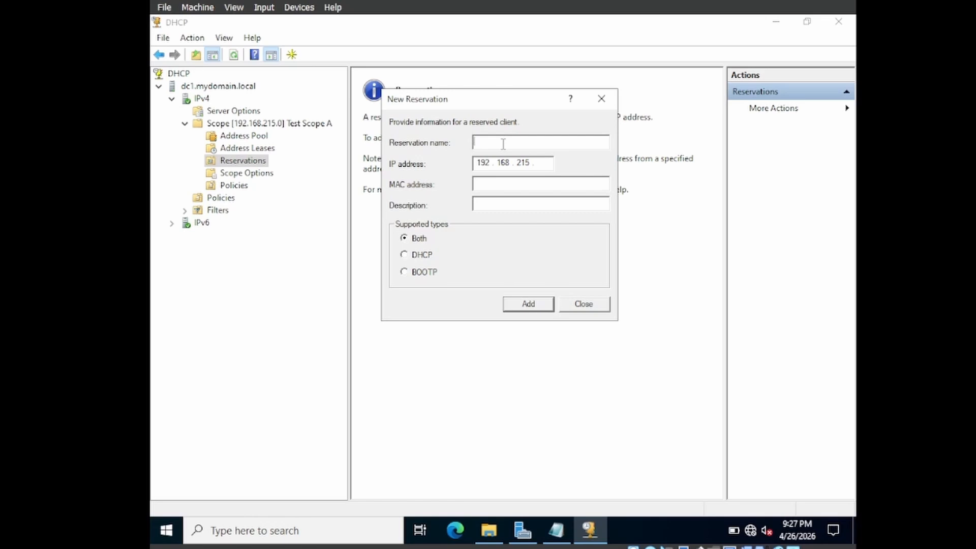
pyautogui.write('Win11')
pyautogui.click(549, 163)
pyautogui.write('45')
# Copy the MAC address 08-00-27-D6-E1-EA from the Notepad notes and return to the New Reservation dialog.
pyautogui.click(553, 533)
pyautogui.moveTo(230, 359); pyautogui.dragTo(407, 359)
pyautogui.rightClick(384, 359)
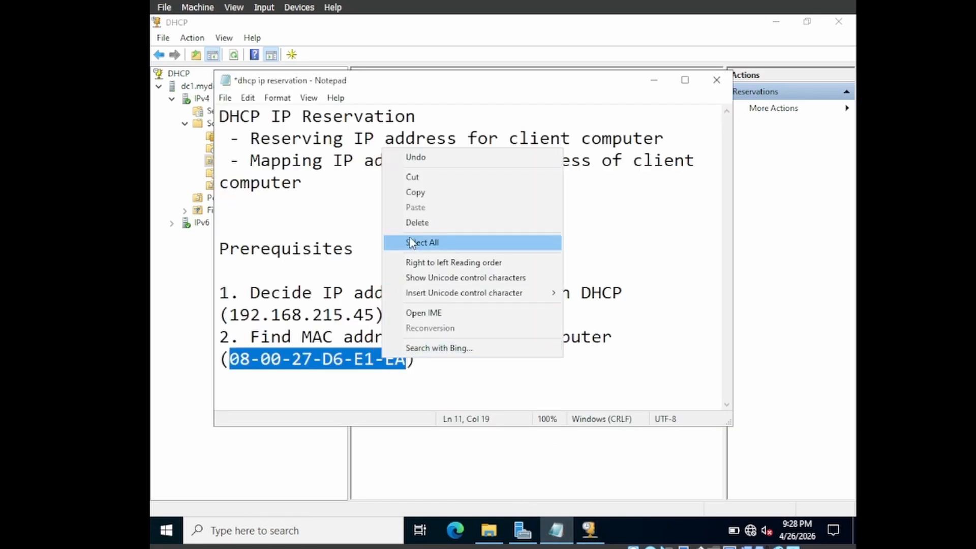
pyautogui.click(420, 193)
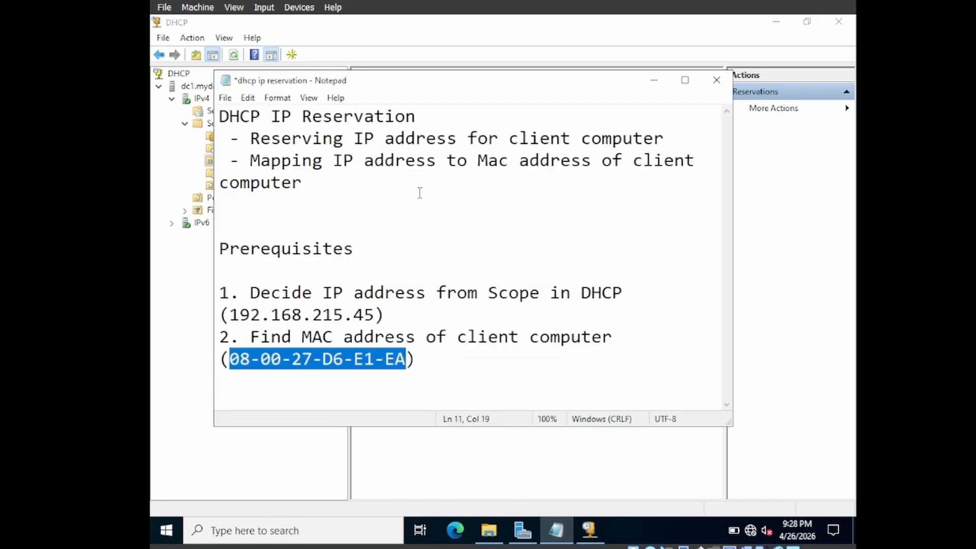
pyautogui.click(653, 80)
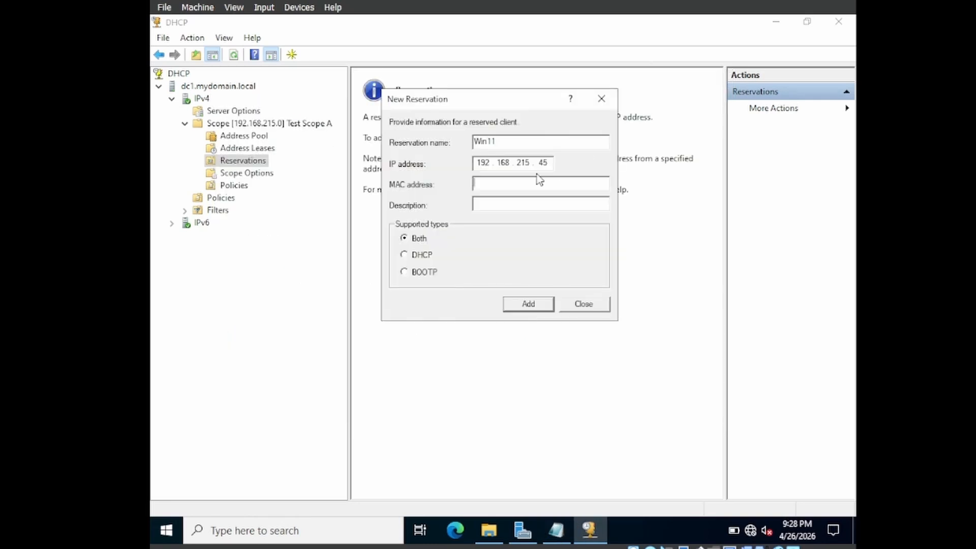
# Paste the copied MAC address into the reservation, add the reservation and close the dialog.
pyautogui.rightClick(508, 186)
pyautogui.click(534, 248)
pyautogui.click(529, 304)
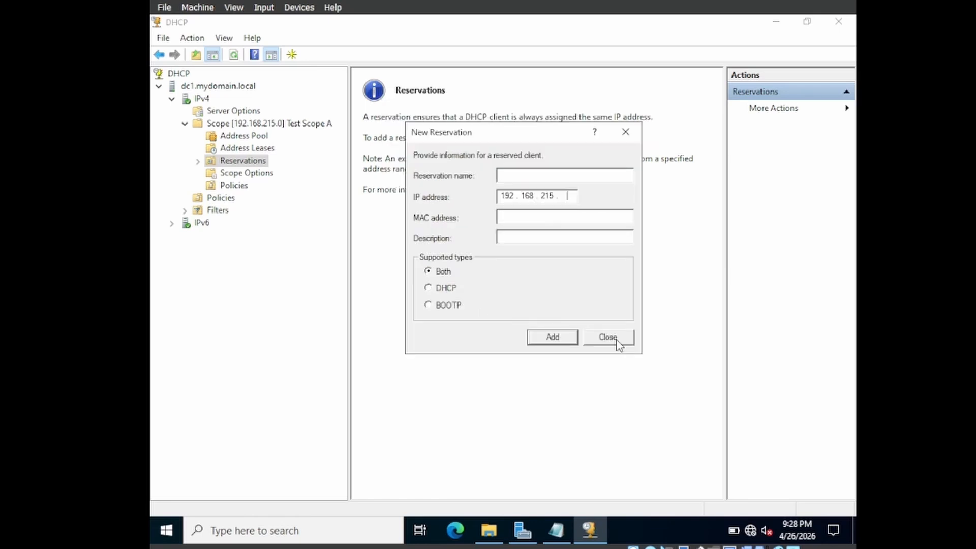
pyautogui.click(608, 338)
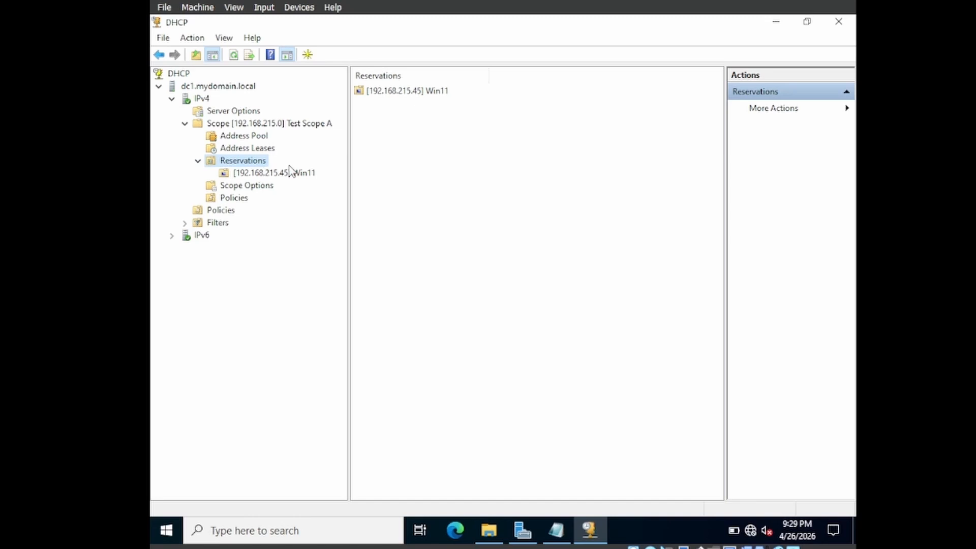
# Open the properties of the Win11 reservation to review its name, IP address and MAC address.
pyautogui.click(264, 174)
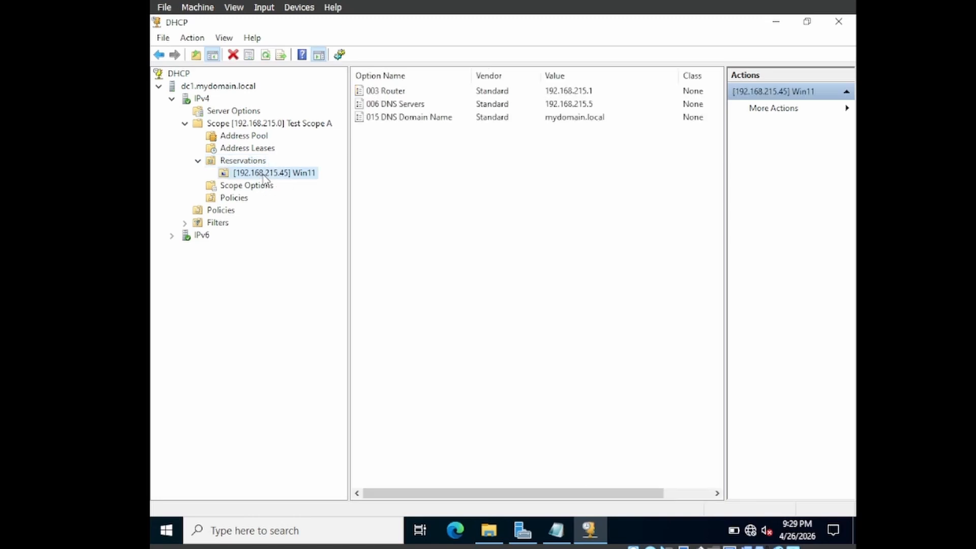
pyautogui.rightClick(264, 177)
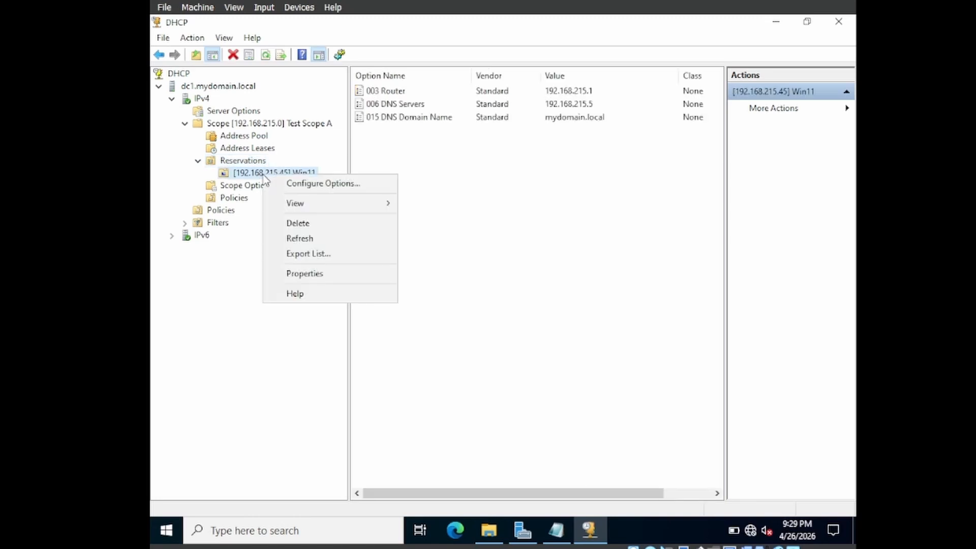
pyautogui.click(303, 274)
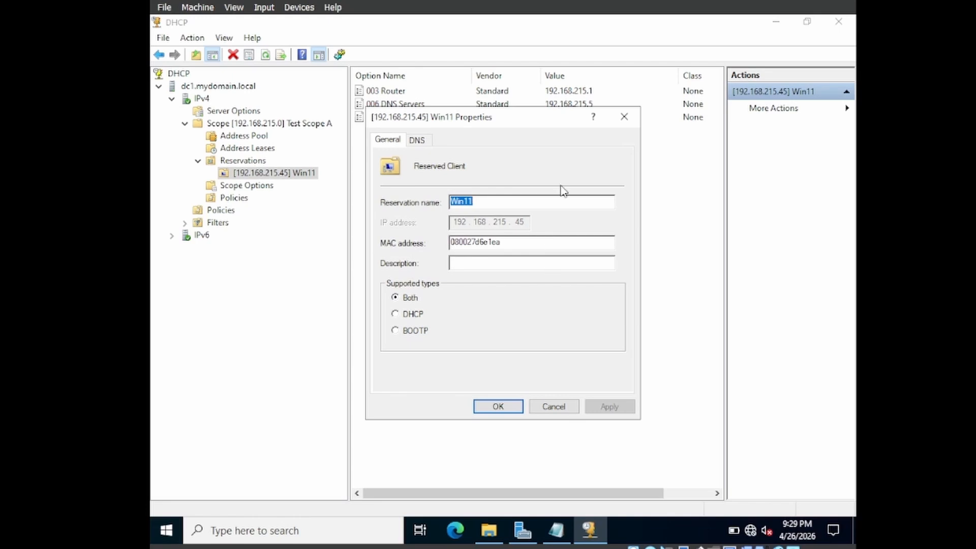
pyautogui.moveTo(460, 124); pyautogui.dragTo(507, 162)
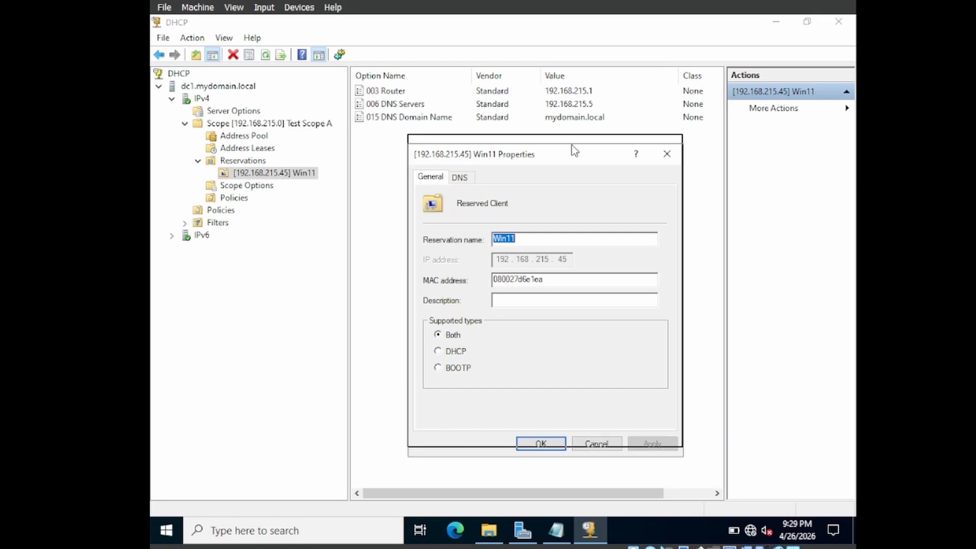
# Switch to the Windows 11 client and check the DHCP Enabled entry in the ipconfig /all output.
pyautogui.moveTo(573, 155); pyautogui.dragTo(572, 141)
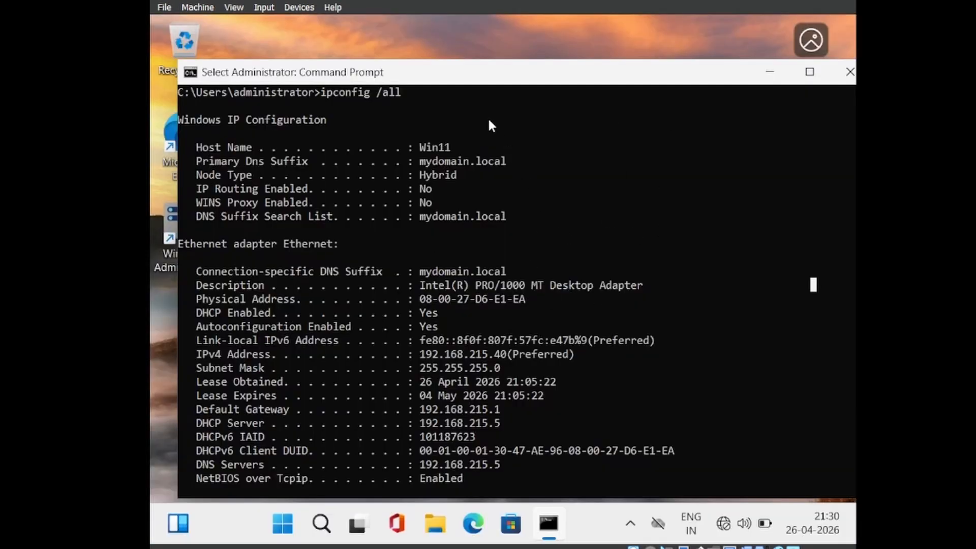
pyautogui.moveTo(447, 77); pyautogui.dragTo(439, 64)
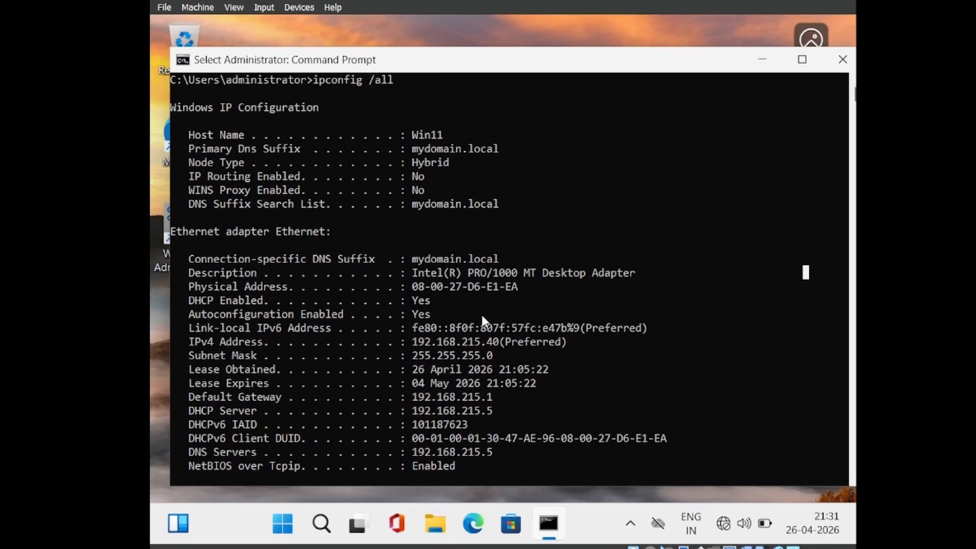
pyautogui.moveTo(300, 78); pyautogui.dragTo(404, 85)
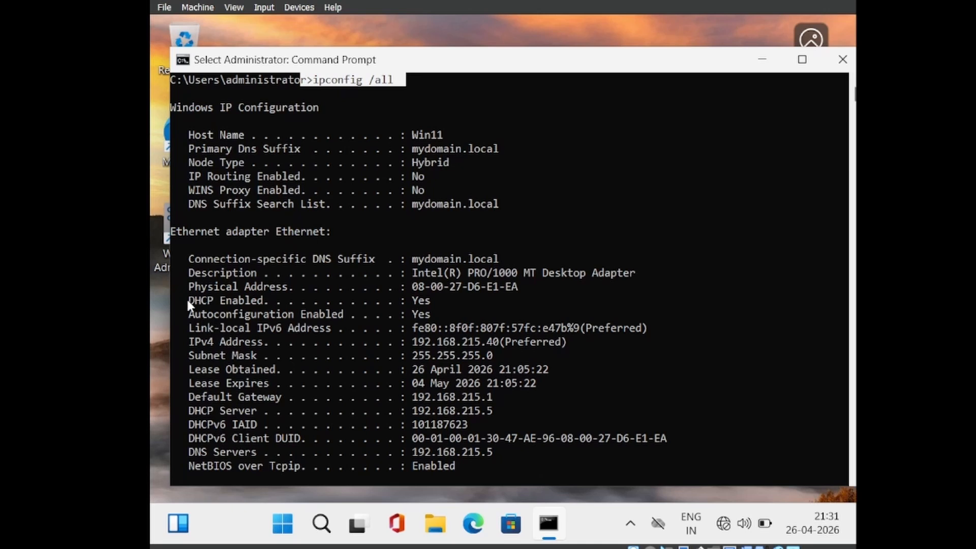
pyautogui.moveTo(188, 300); pyautogui.dragTo(401, 303)
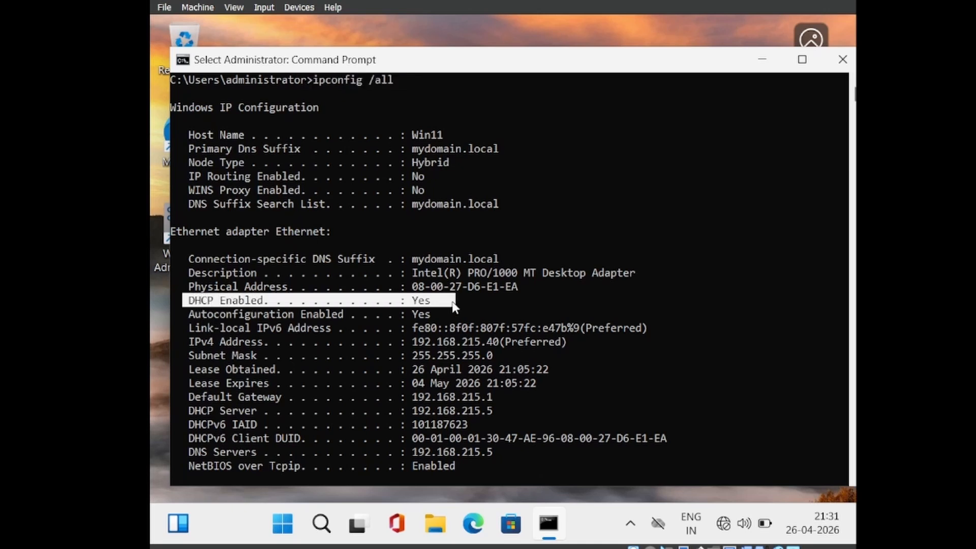
# Open the client's Network Connections window by running ncpa.cpl.
pyautogui.rightClick(282, 524)
pyautogui.click(233, 455)
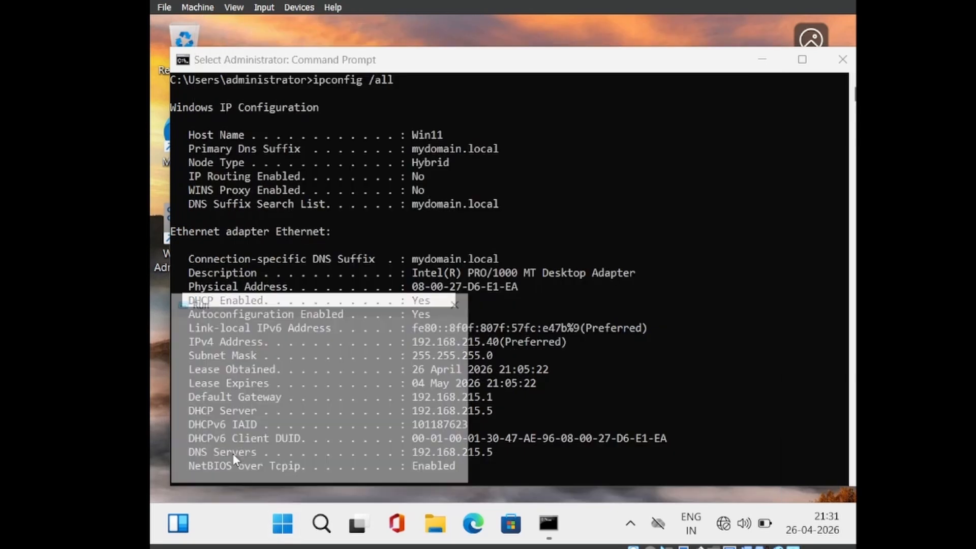
pyautogui.write('ncpa.cpl')
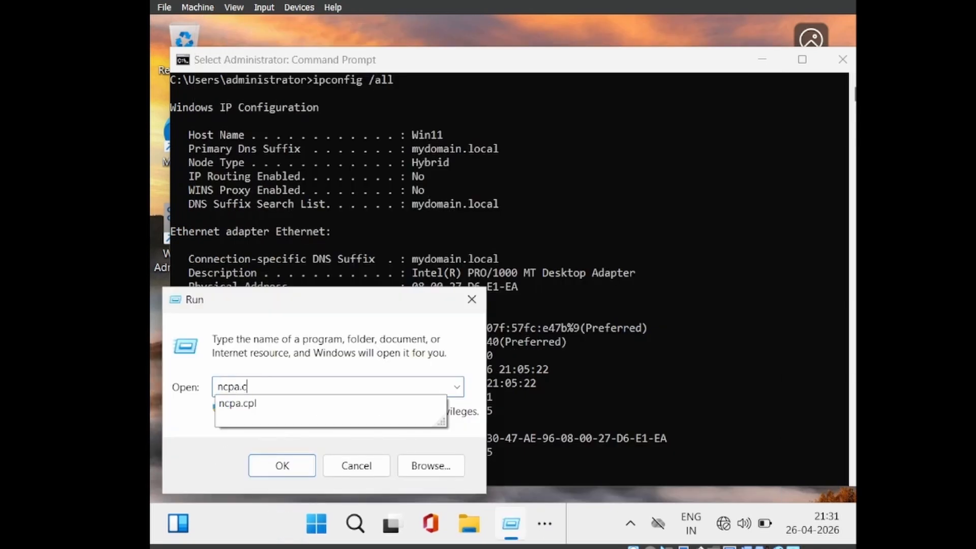
pyautogui.press('Return')
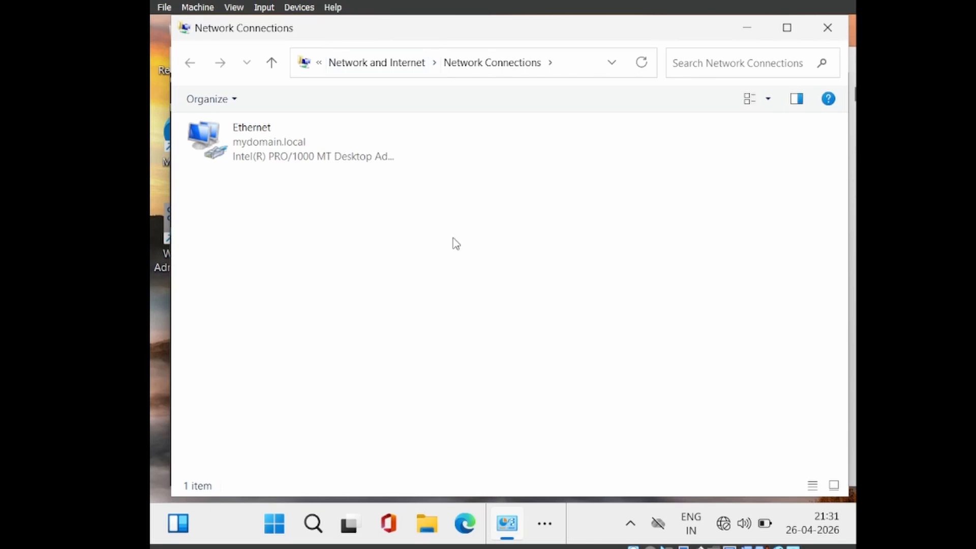
# Review the Ethernet adapter's TCP/IPv4 address and DNS settings, then close the dialogs and return to Command Prompt.
pyautogui.click(267, 141)
pyautogui.rightClick(267, 140)
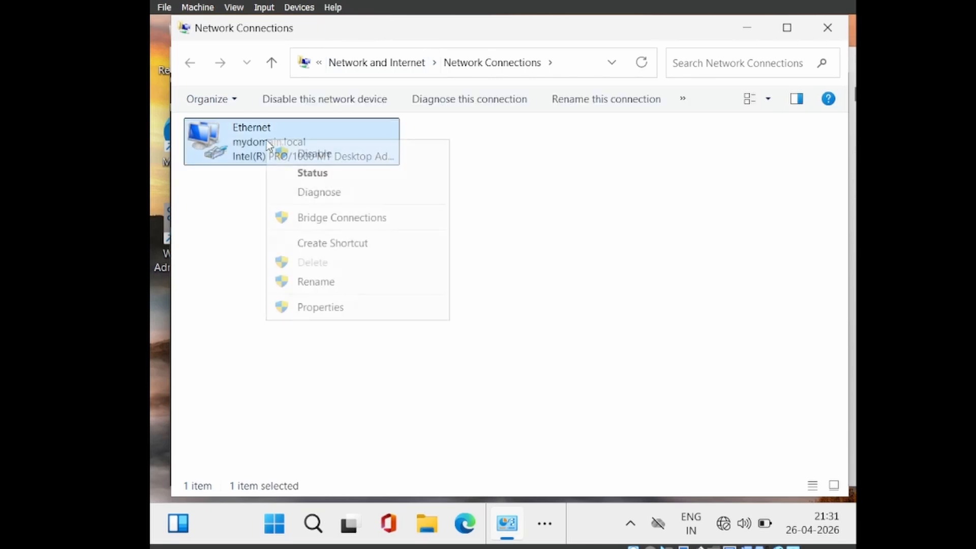
pyautogui.click(294, 308)
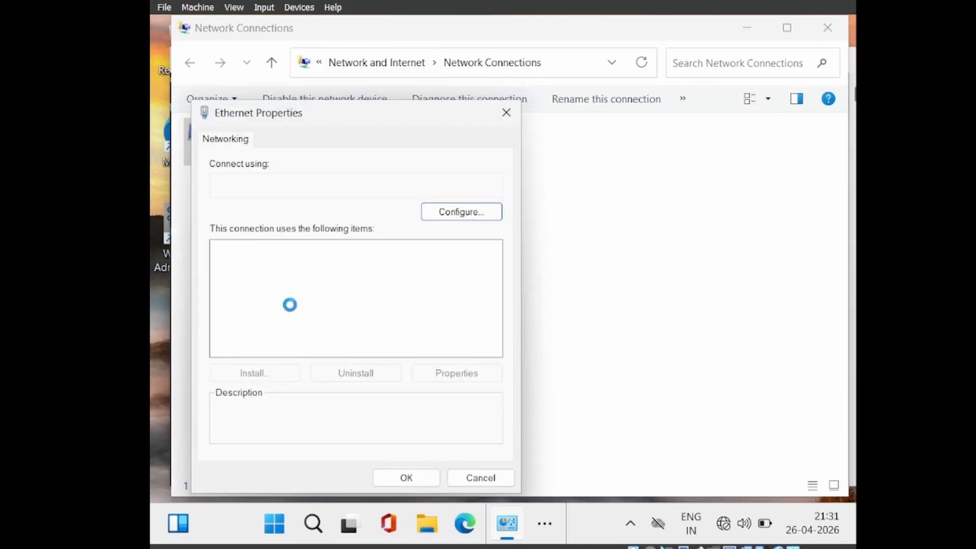
pyautogui.doubleClick(305, 292)
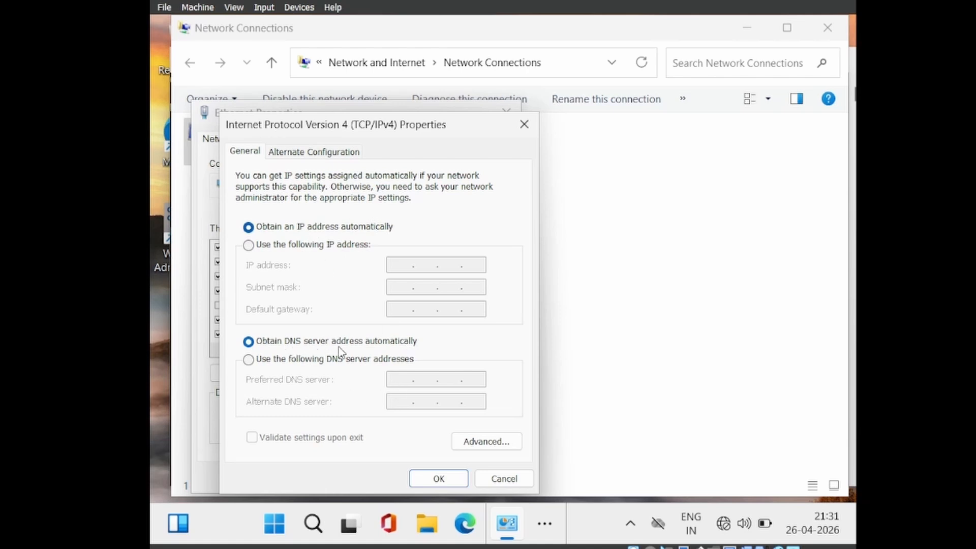
pyautogui.click(439, 479)
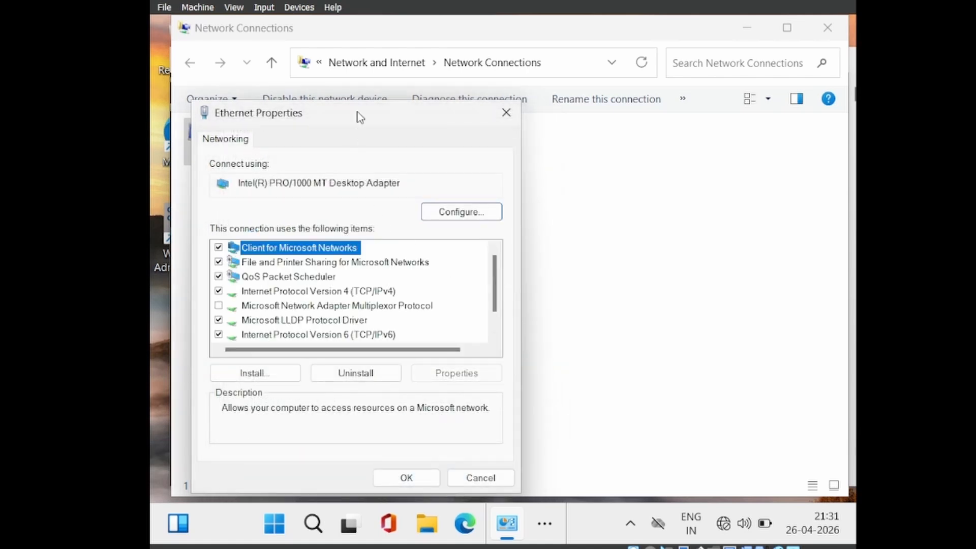
pyautogui.moveTo(358, 111); pyautogui.dragTo(505, 109)
pyautogui.click(653, 113)
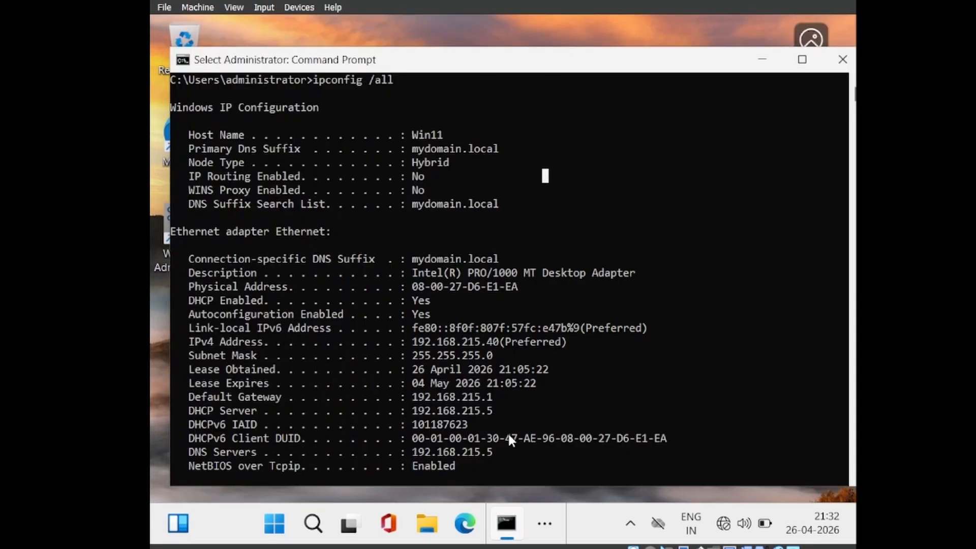
# Release the client's current IP address by running ipconfig /release in Command Prompt.
pyautogui.click(509, 438)
pyautogui.press('Escape')
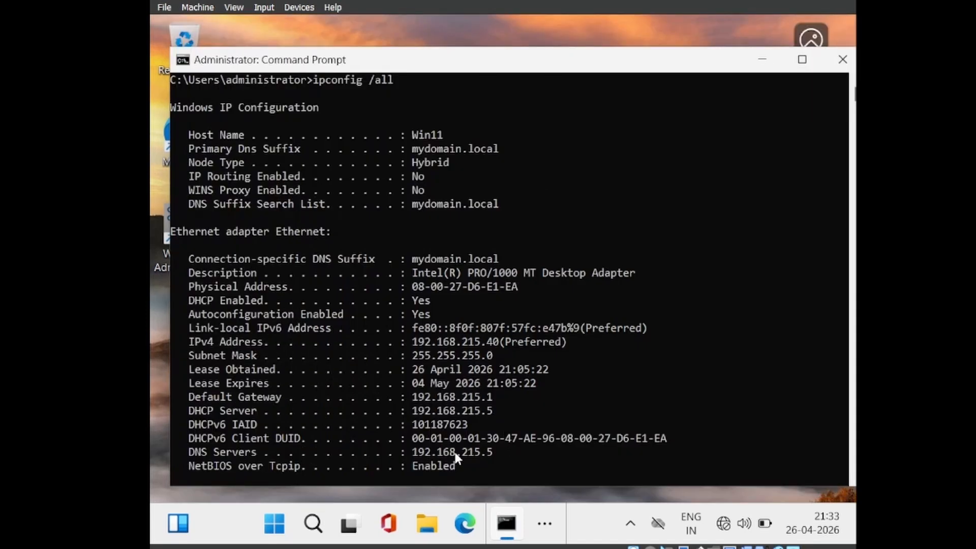
pyautogui.press('Return')
pyautogui.press('Return')
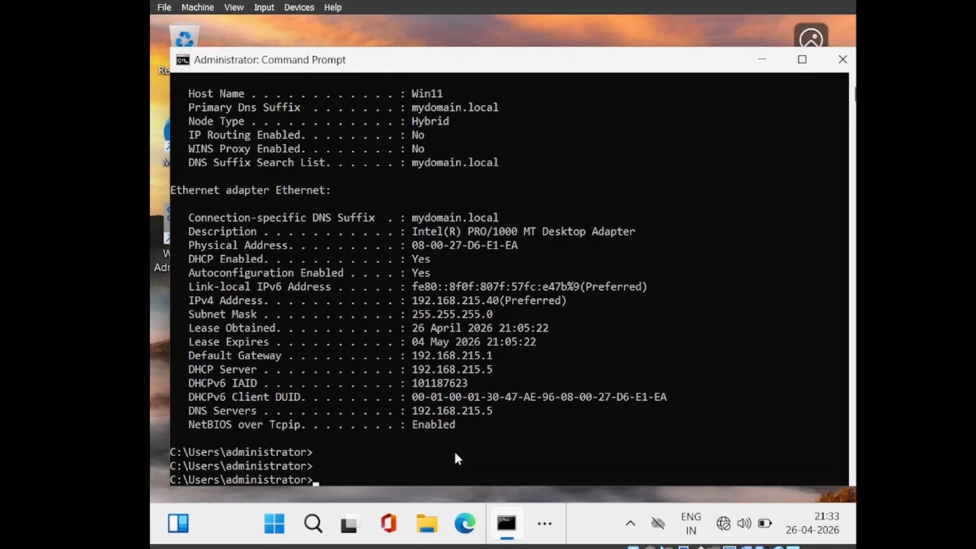
pyautogui.write('ipconfig /release')
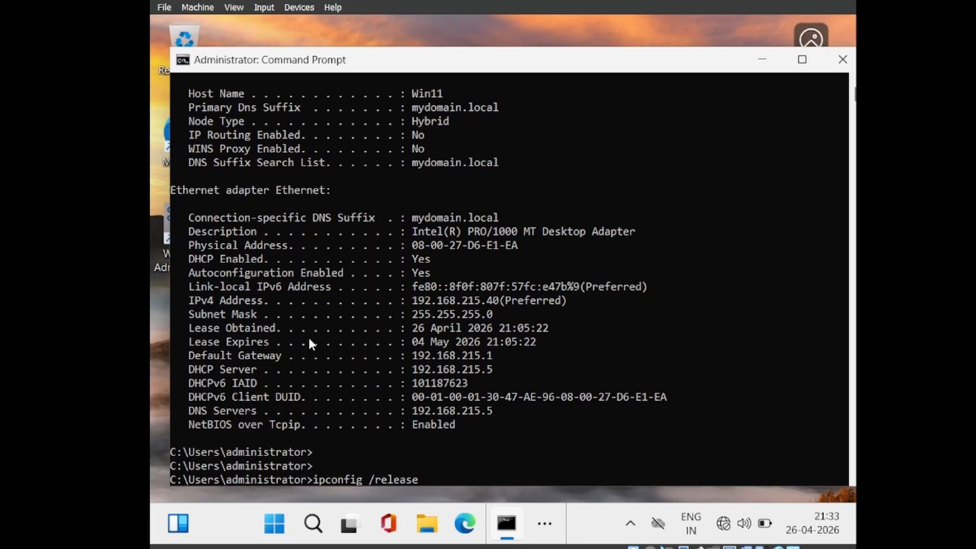
pyautogui.moveTo(176, 301); pyautogui.dragTo(576, 300)
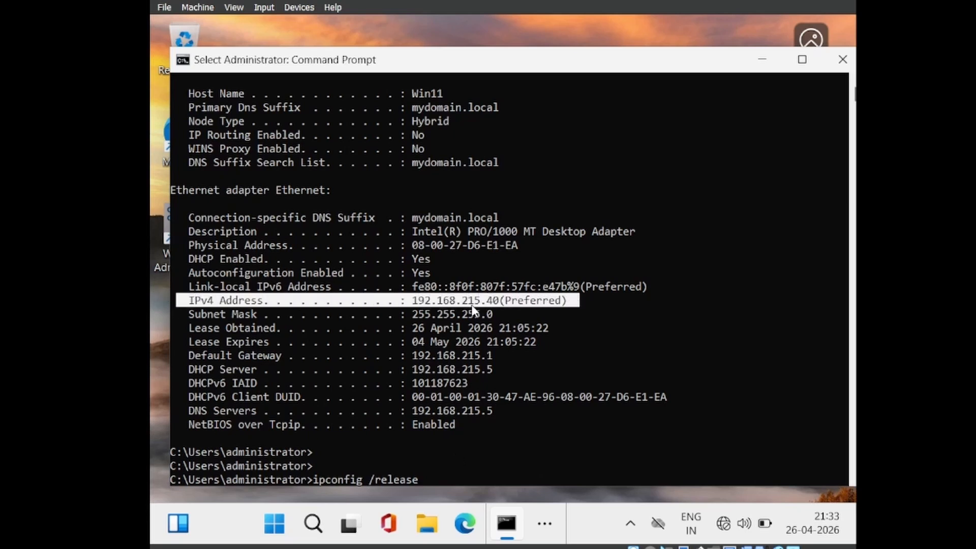
pyautogui.click(427, 480)
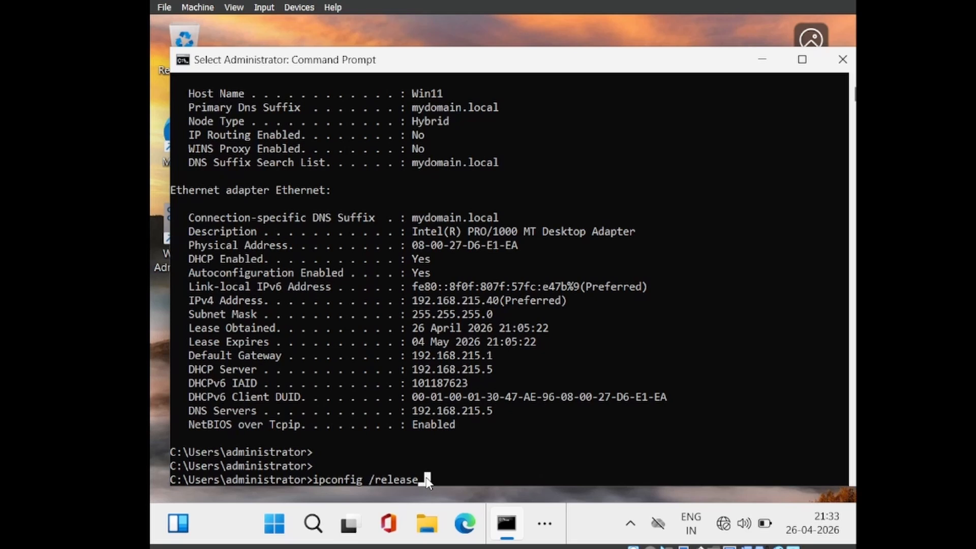
pyautogui.press('Escape')
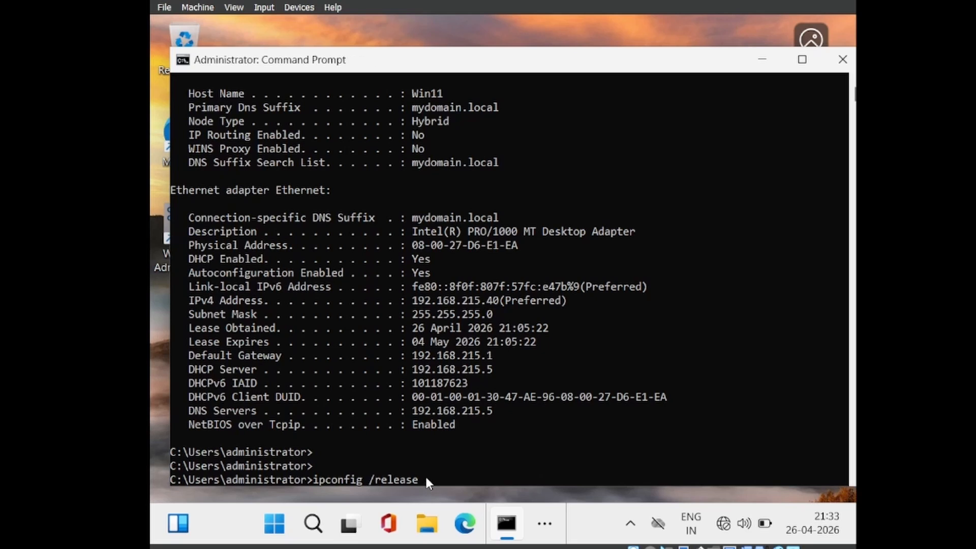
pyautogui.press('Return')
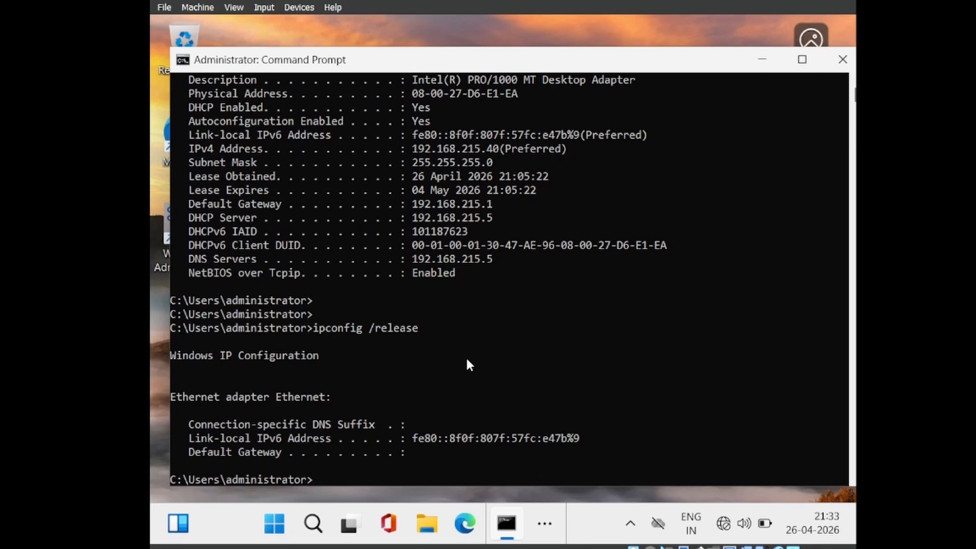
# Request a new DHCP lease for the client by running ipconfig /renew.
pyautogui.press('Return')
pyautogui.press('Return')
pyautogui.write('ipc')
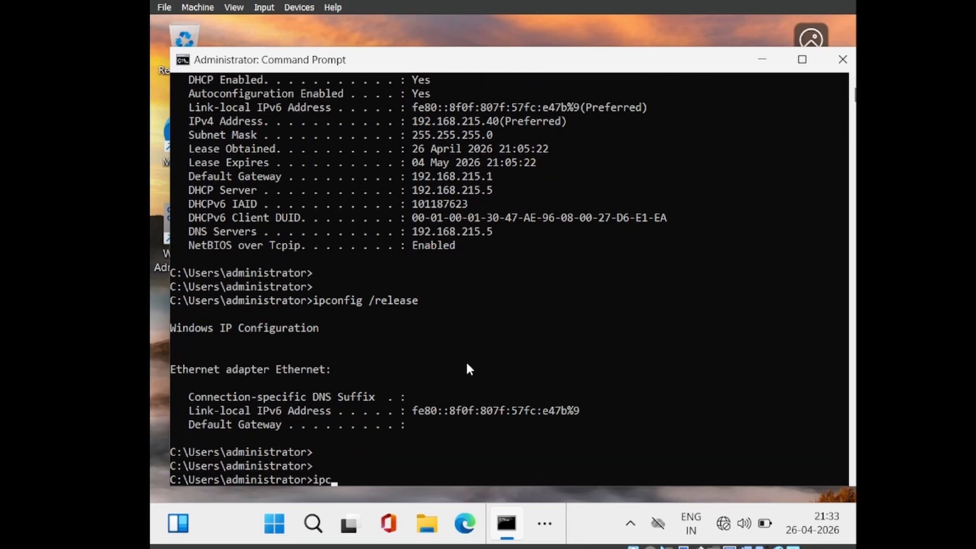
pyautogui.write('onfig /renew')
pyautogui.press('Return')
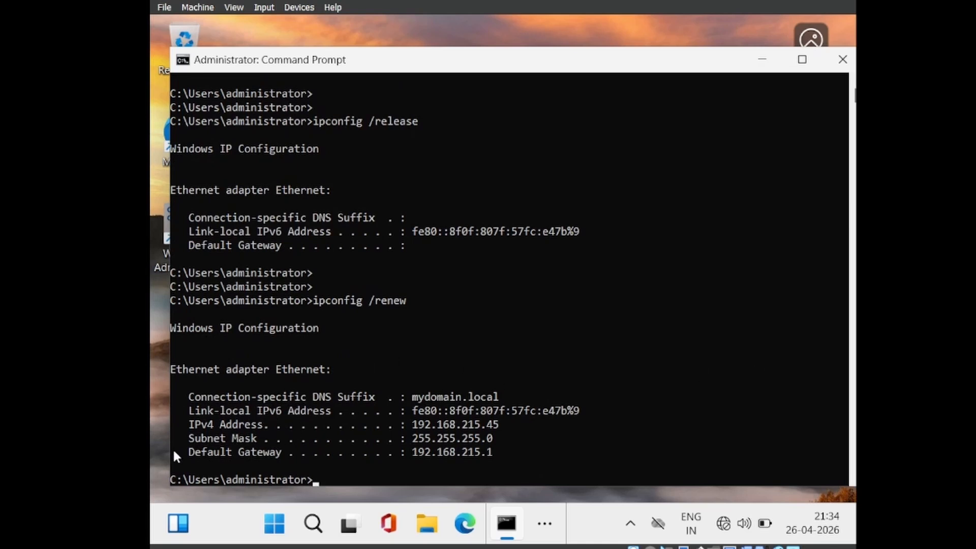
# Check the IPv4 address in the ipconfig /renew output against the reserved address.
pyautogui.moveTo(184, 420); pyautogui.dragTo(510, 420)
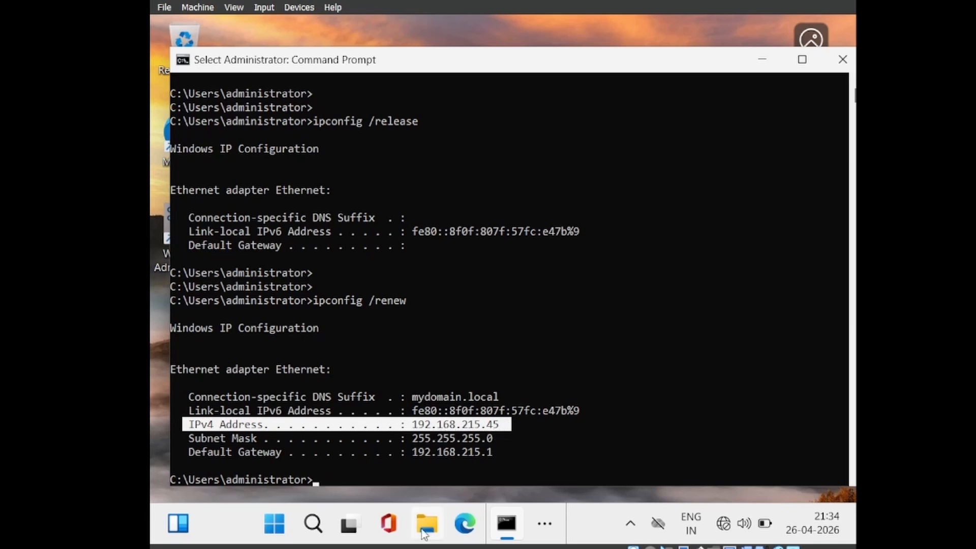
pyautogui.click(516, 432)
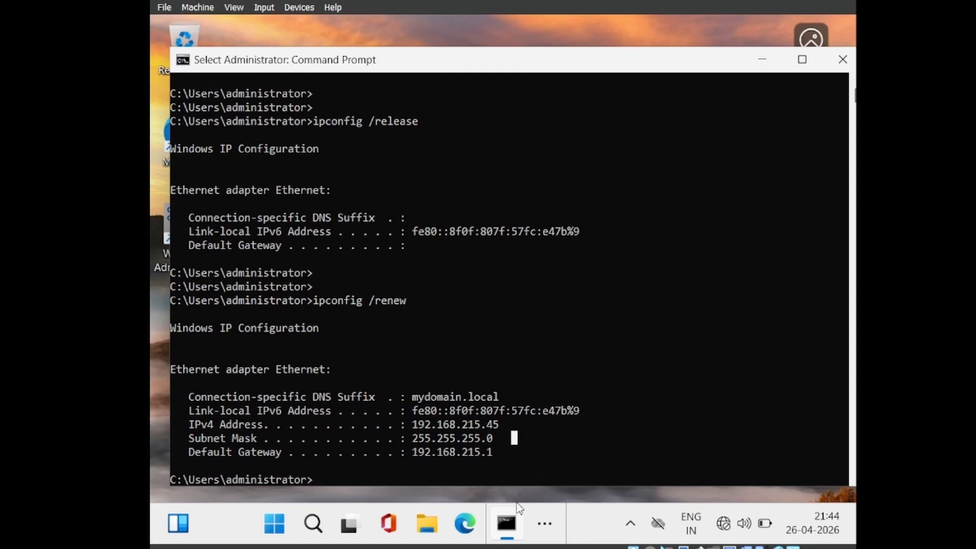
pyautogui.moveTo(413, 422); pyautogui.dragTo(497, 426)
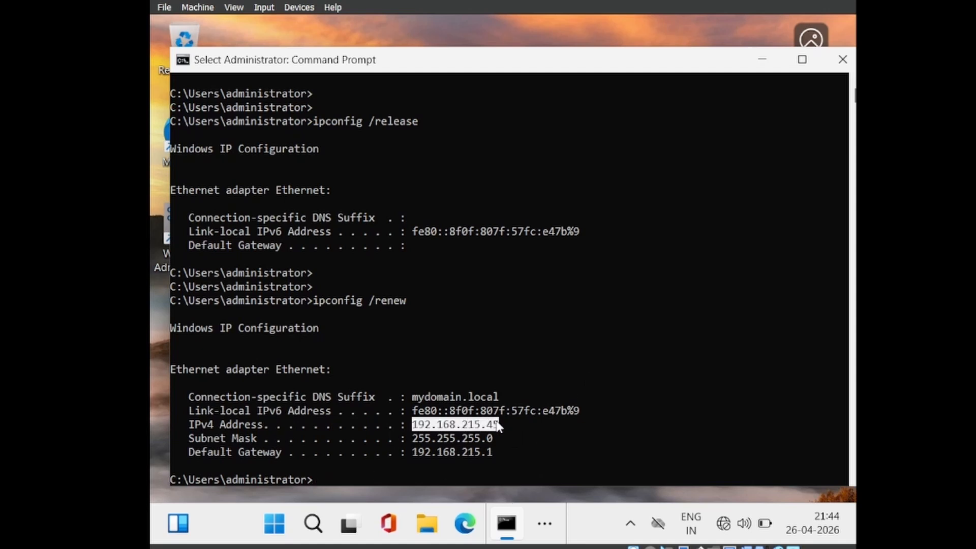